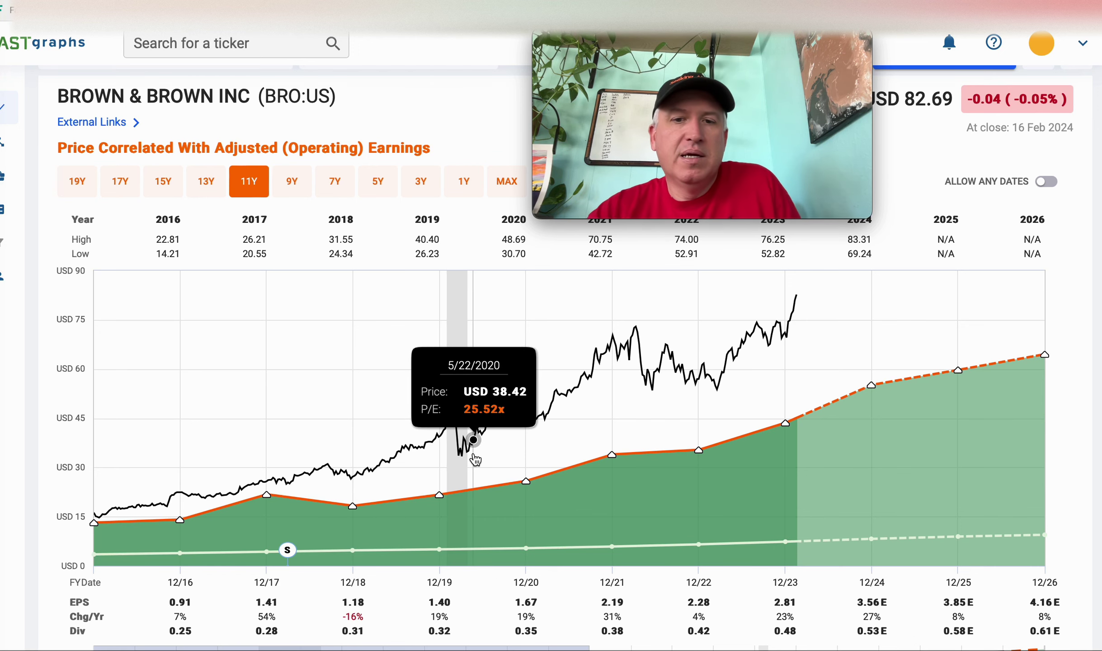
Step: Extend the Brown & Brown chart one year further back, restore the 11-year range and check the latest price point
{"action": "scroll", "coordinate": [532, 452], "scroll_direction": "down", "scroll_amount": 1}
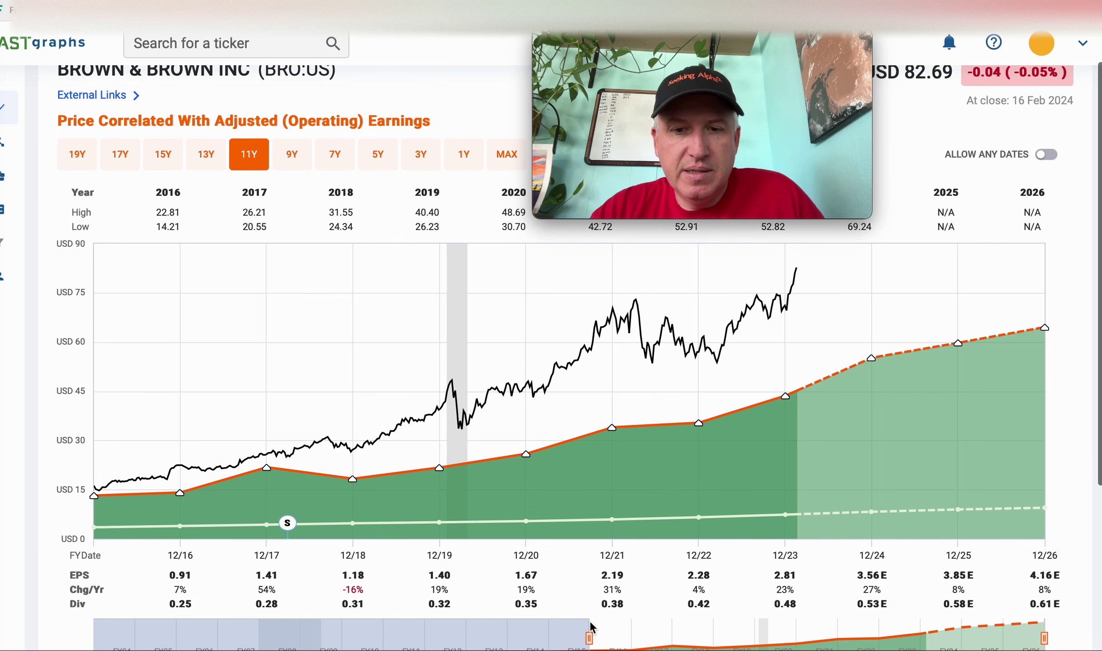
{"action": "left_click_drag", "start_coordinate": [589, 637], "coordinate": [549, 636]}
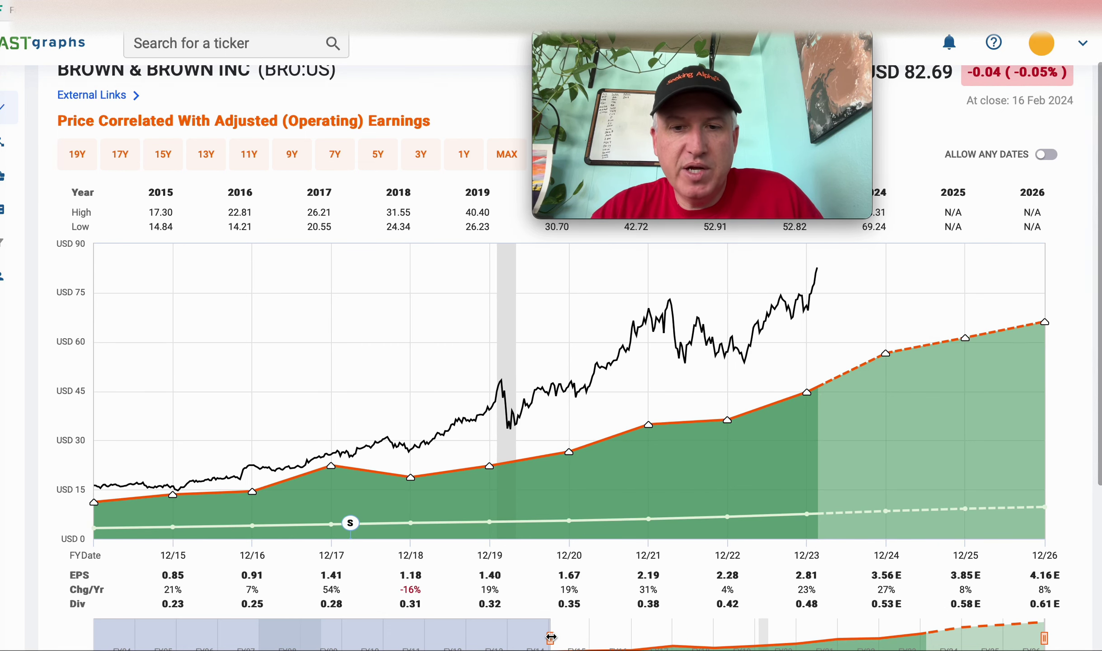
{"action": "scroll", "coordinate": [481, 528], "scroll_direction": "down", "scroll_amount": 1}
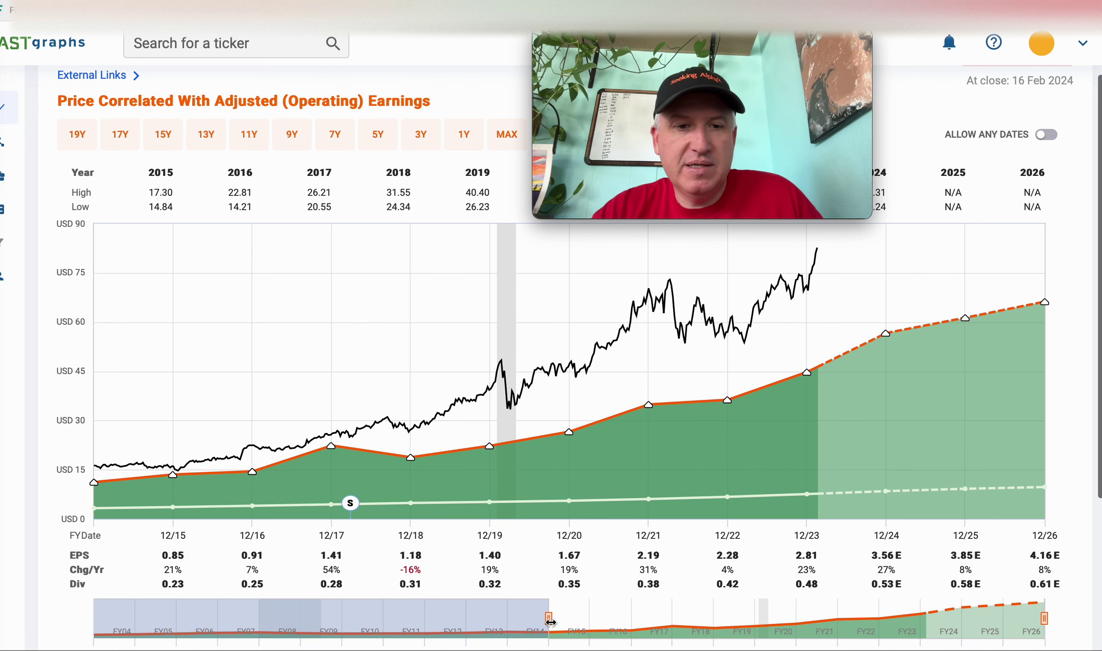
{"action": "left_click_drag", "start_coordinate": [548, 620], "coordinate": [585, 624]}
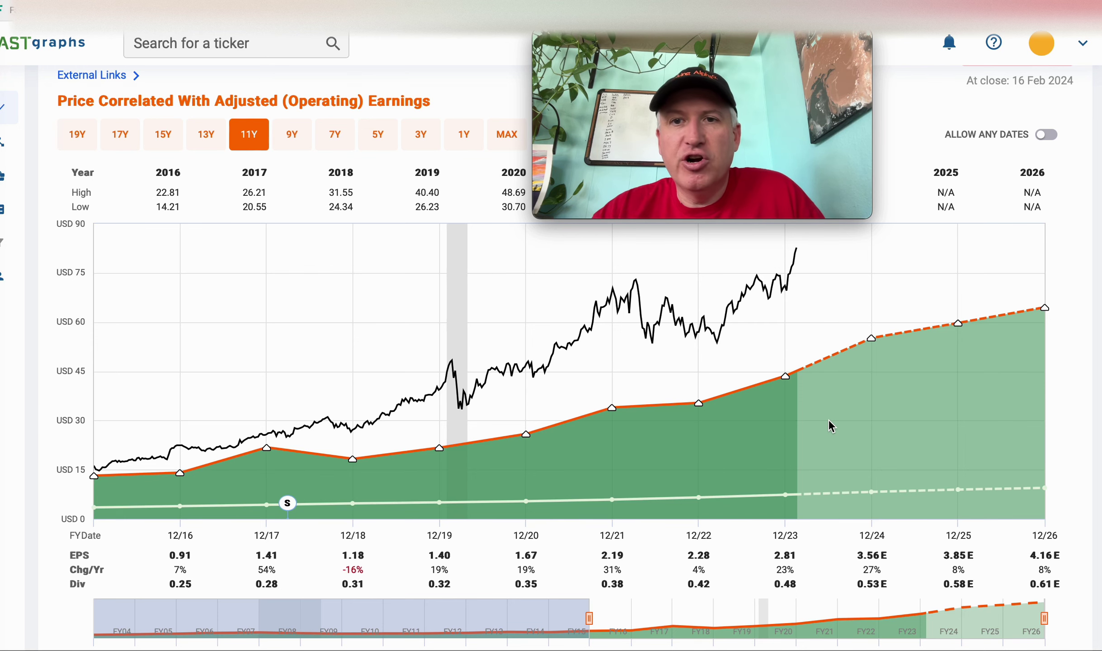
{"action": "scroll", "coordinate": [831, 426], "scroll_direction": "up", "scroll_amount": 2}
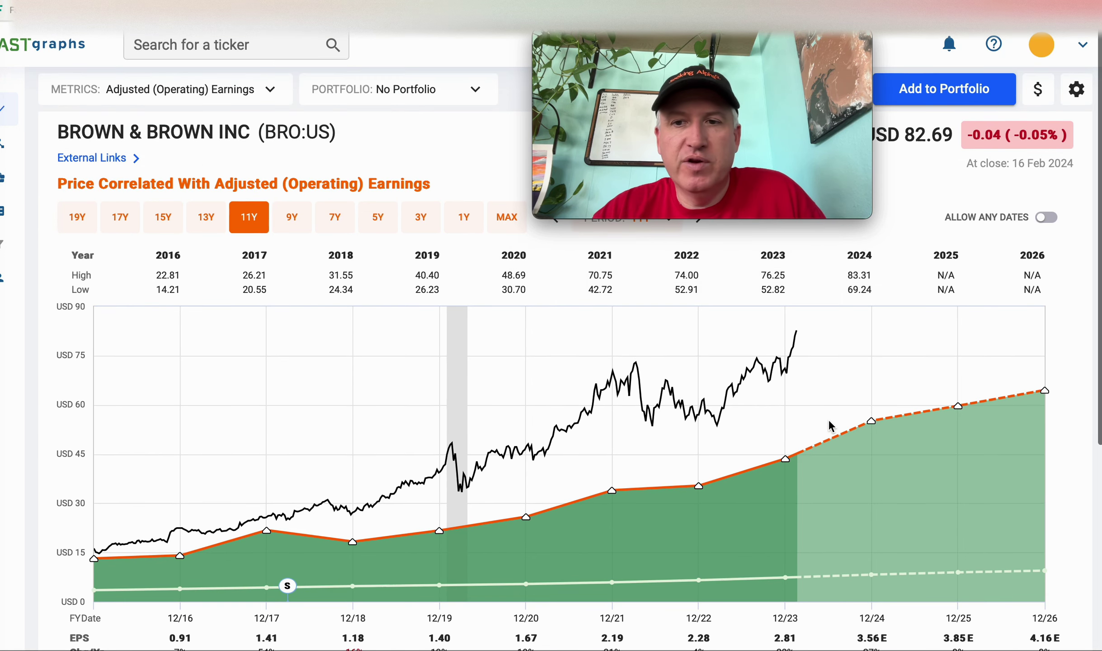
{"action": "mouse_move", "coordinate": [800, 335]}
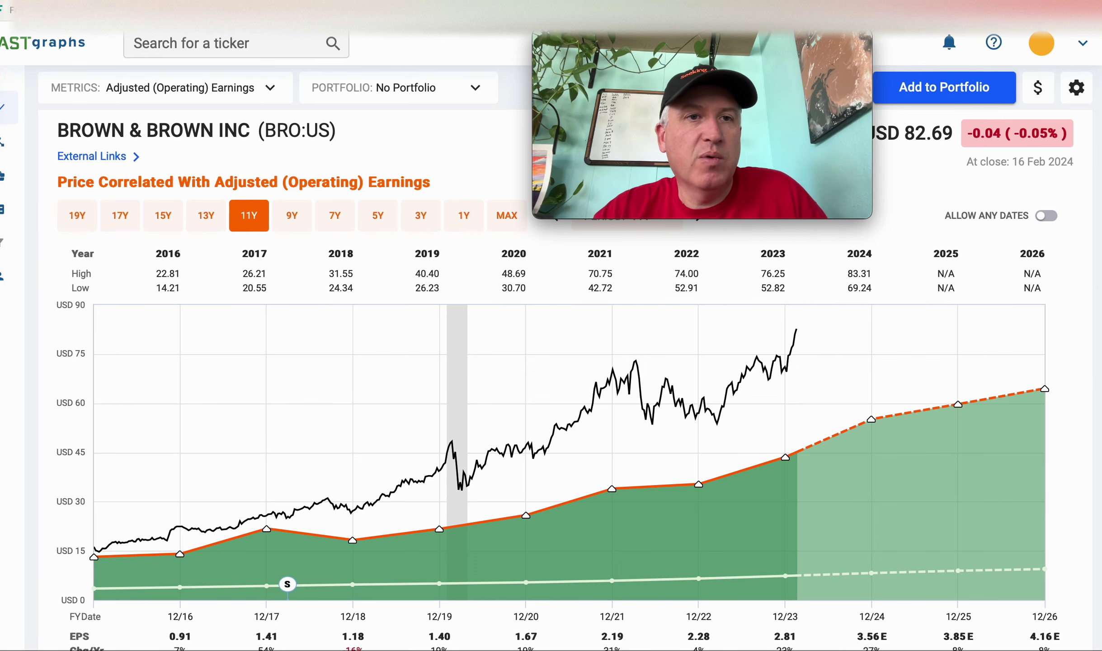
Step: Switch to the Master Valuation Guide Q1 2024 in Google Sheets and inspect the Earnings Growth value in the BRO row
{"action": "key", "text": "ctrl+Tab"}
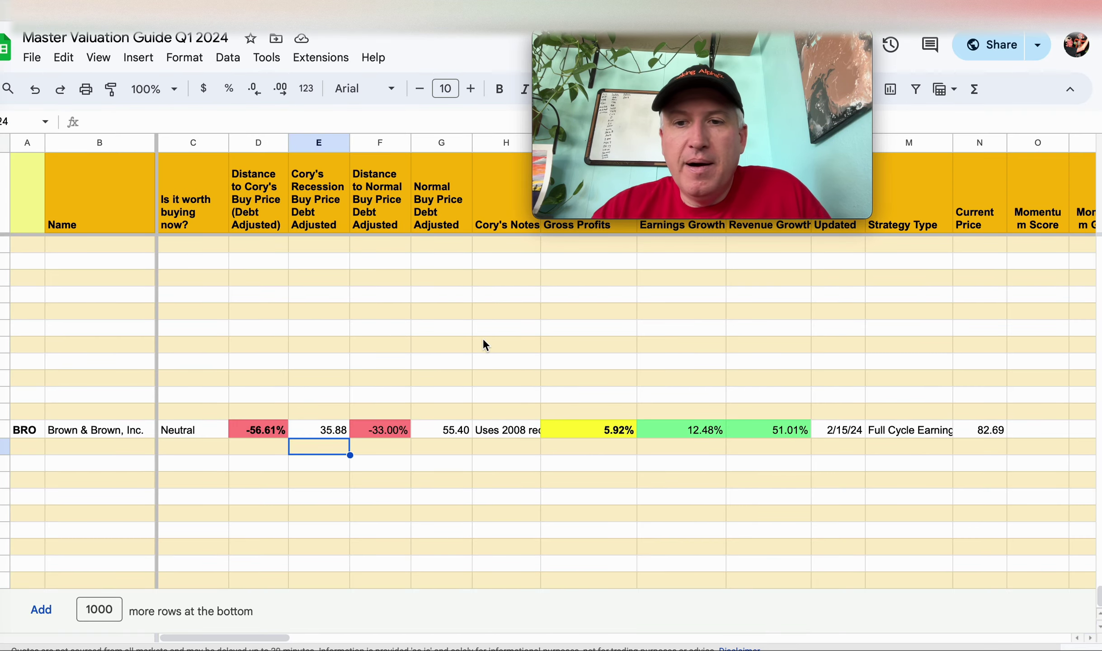
{"action": "scroll", "coordinate": [583, 393], "scroll_direction": "right", "scroll_amount": 5}
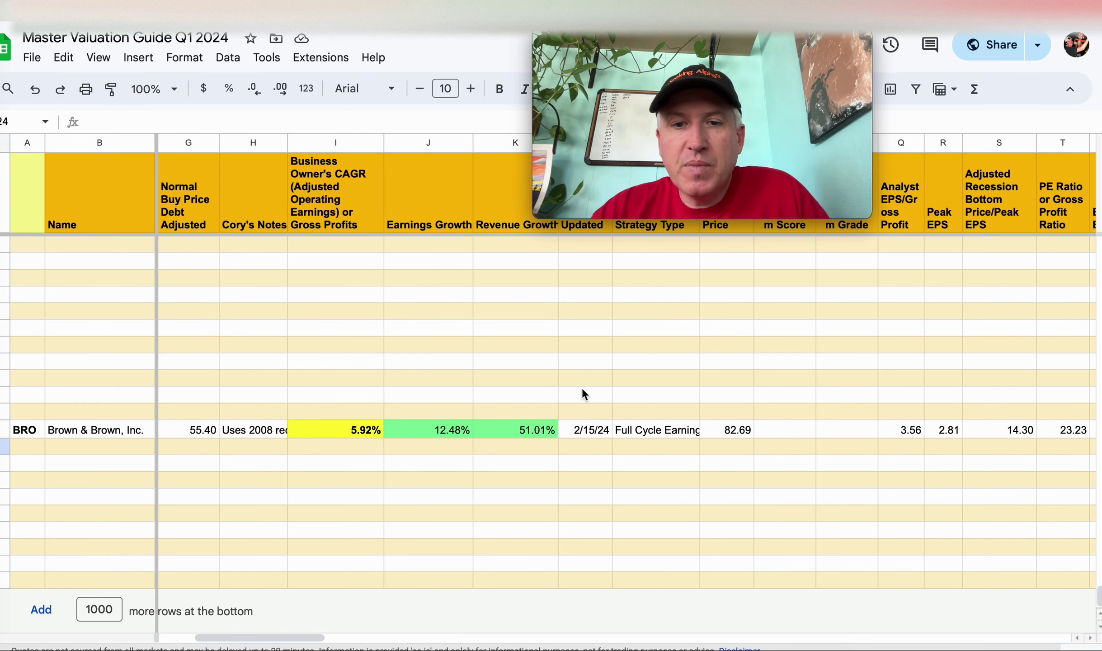
{"action": "left_click", "coordinate": [443, 430]}
{"action": "scroll", "coordinate": [708, 398], "scroll_direction": "right", "scroll_amount": 3}
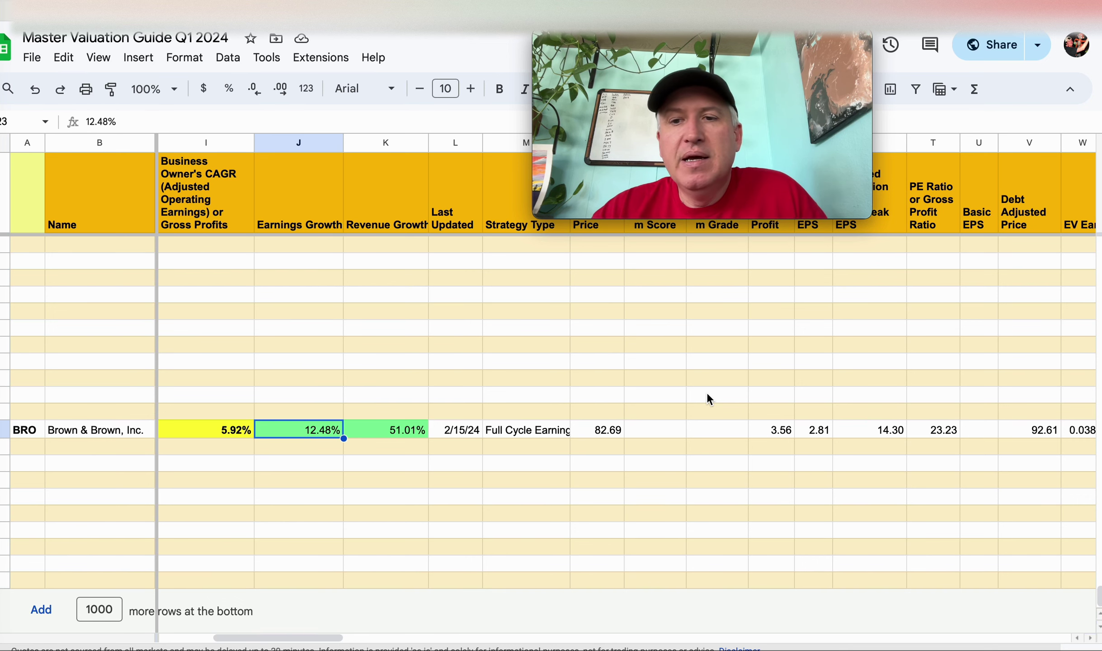
{"action": "scroll", "coordinate": [753, 407], "scroll_direction": "right", "scroll_amount": 1}
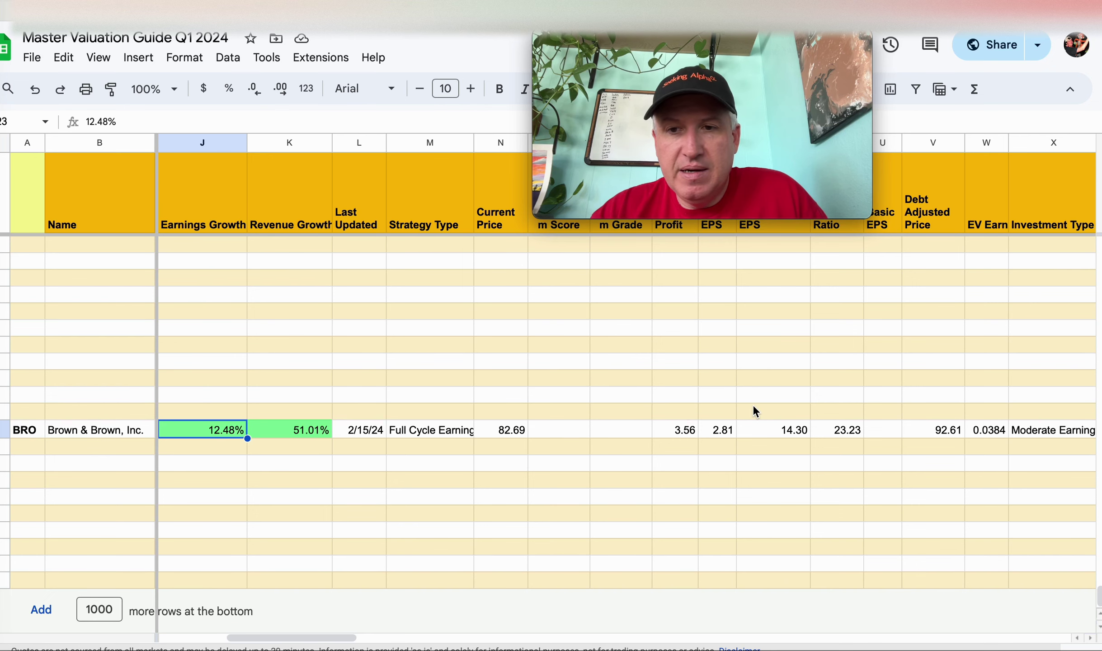
Step: Switch to FAST Graphs and check the earnings growth rate and ratios below the Brown & Brown chart
{"action": "left_click", "coordinate": [7, 17]}
{"action": "scroll", "coordinate": [463, 490], "scroll_direction": "down", "scroll_amount": 8}
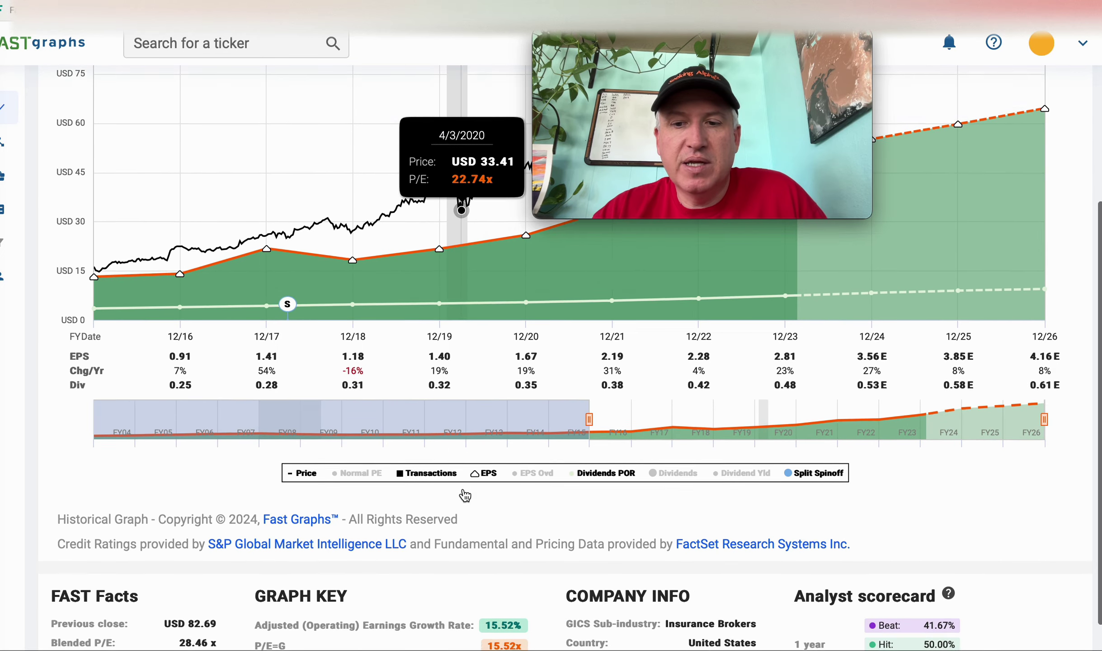
{"action": "scroll", "coordinate": [503, 508], "scroll_direction": "down", "scroll_amount": 1}
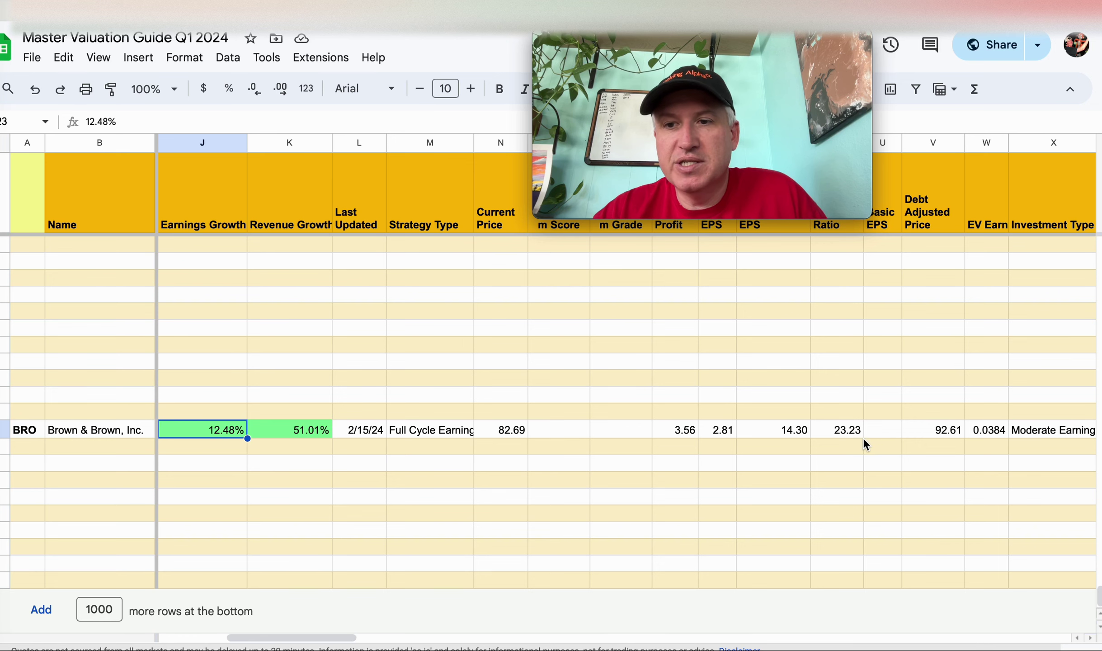
Step: In the Master Valuation Guide, inspect the BRO row's formulas for debt-adjusted price, PE ratio and EV earnings, and its Basic EPS cell
{"action": "left_click", "coordinate": [951, 430]}
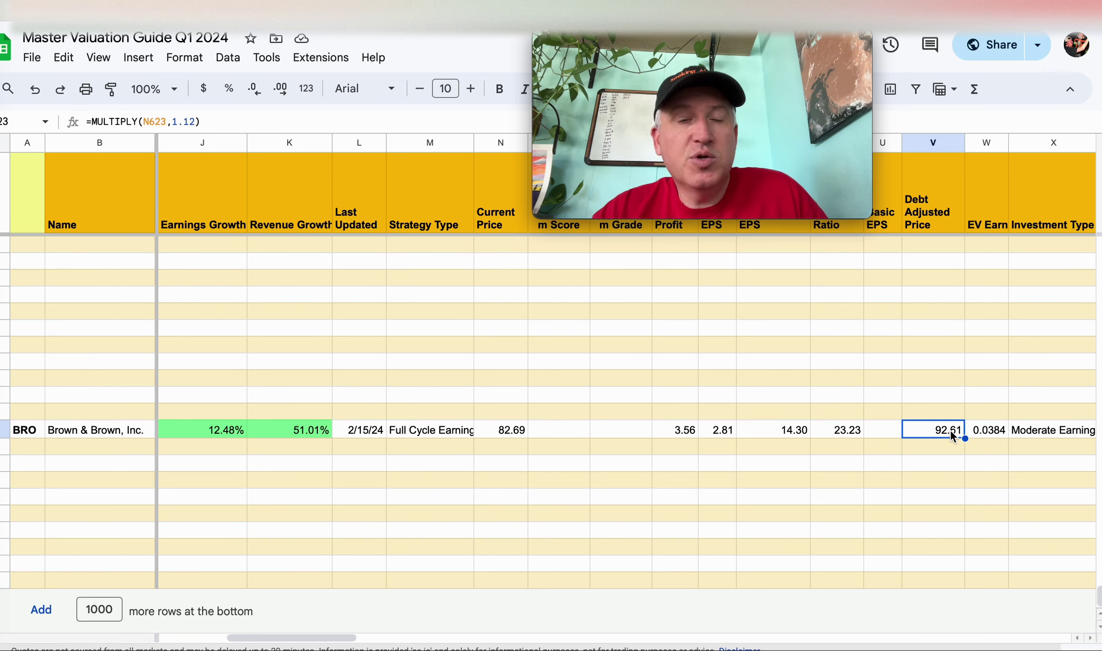
{"action": "left_click", "coordinate": [881, 429]}
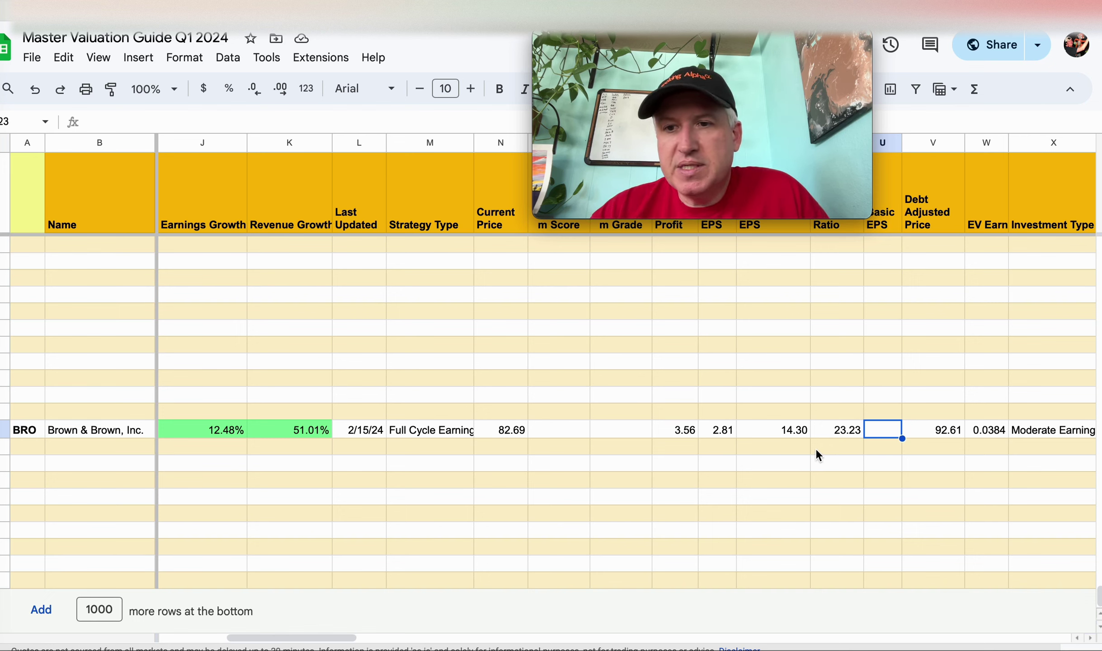
{"action": "left_click", "coordinate": [841, 432]}
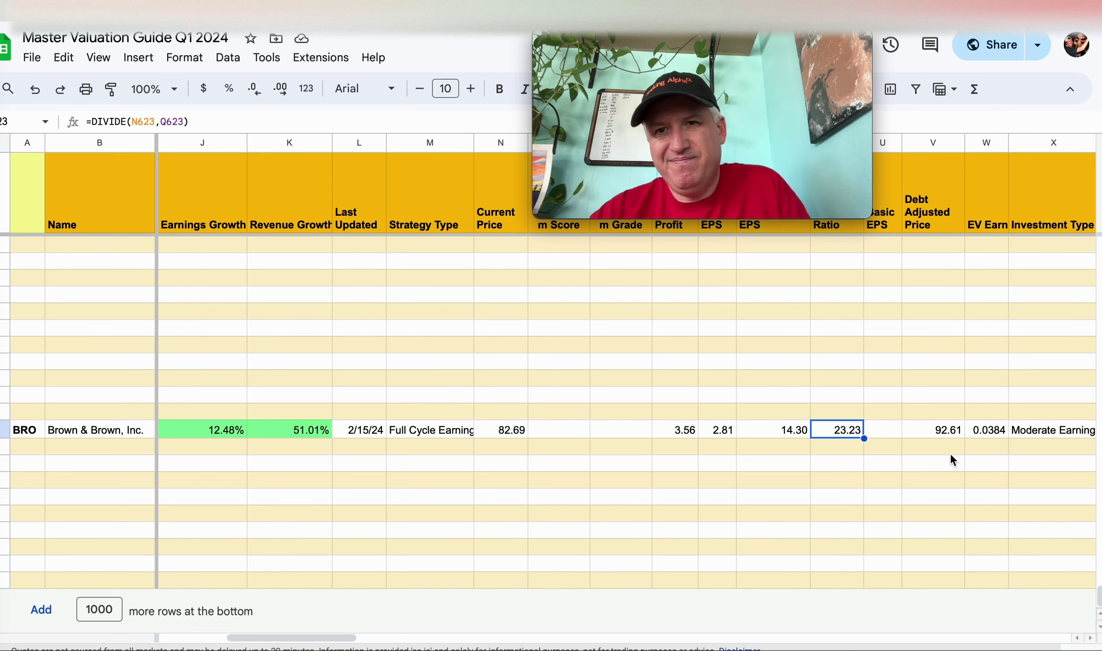
{"action": "left_click", "coordinate": [989, 430]}
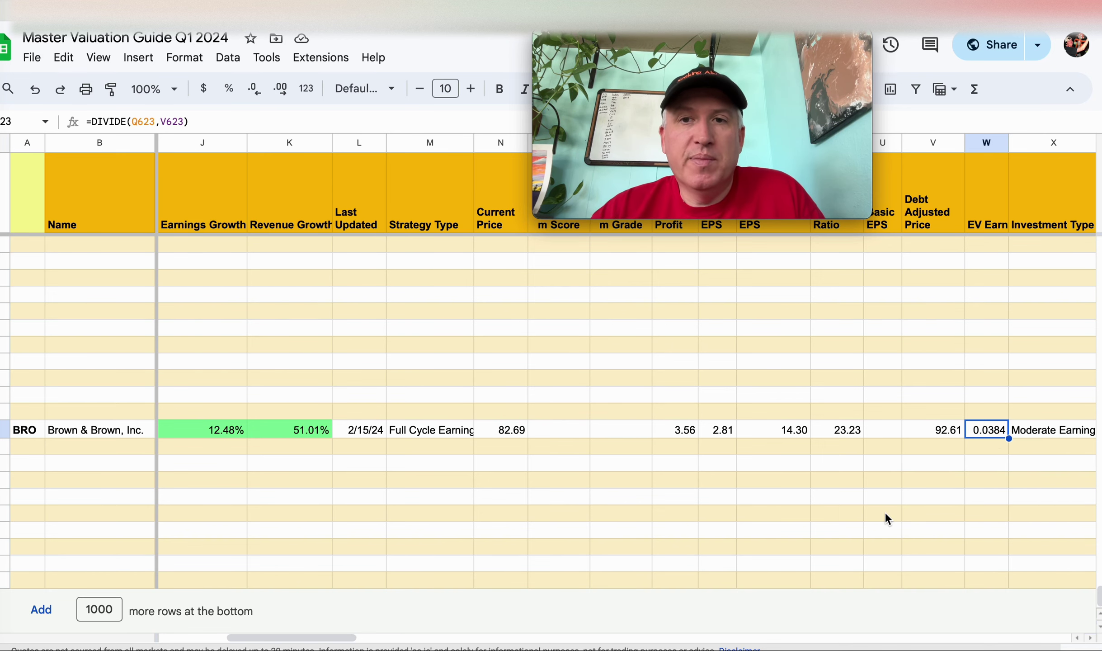
Step: Review the BRO row's remaining columns through the yearly returns and inspect the EY Adjusted formula
{"action": "scroll", "coordinate": [884, 512], "scroll_direction": "right", "scroll_amount": 2}
{"action": "scroll", "coordinate": [884, 512], "scroll_direction": "right", "scroll_amount": 3}
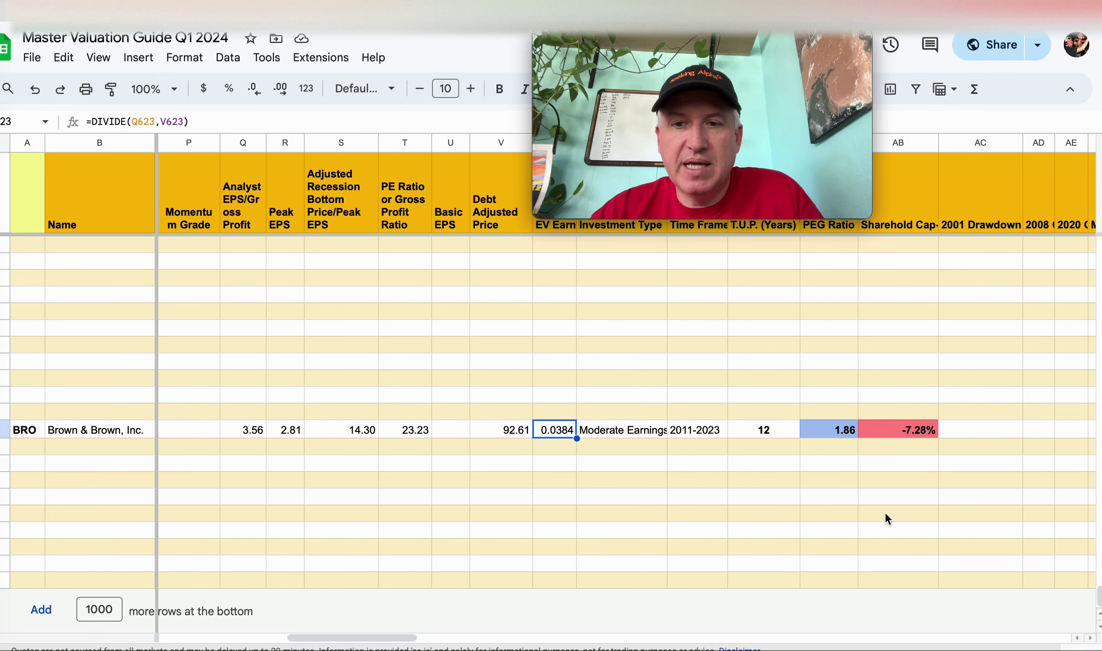
{"action": "scroll", "coordinate": [884, 511], "scroll_direction": "right", "scroll_amount": 3}
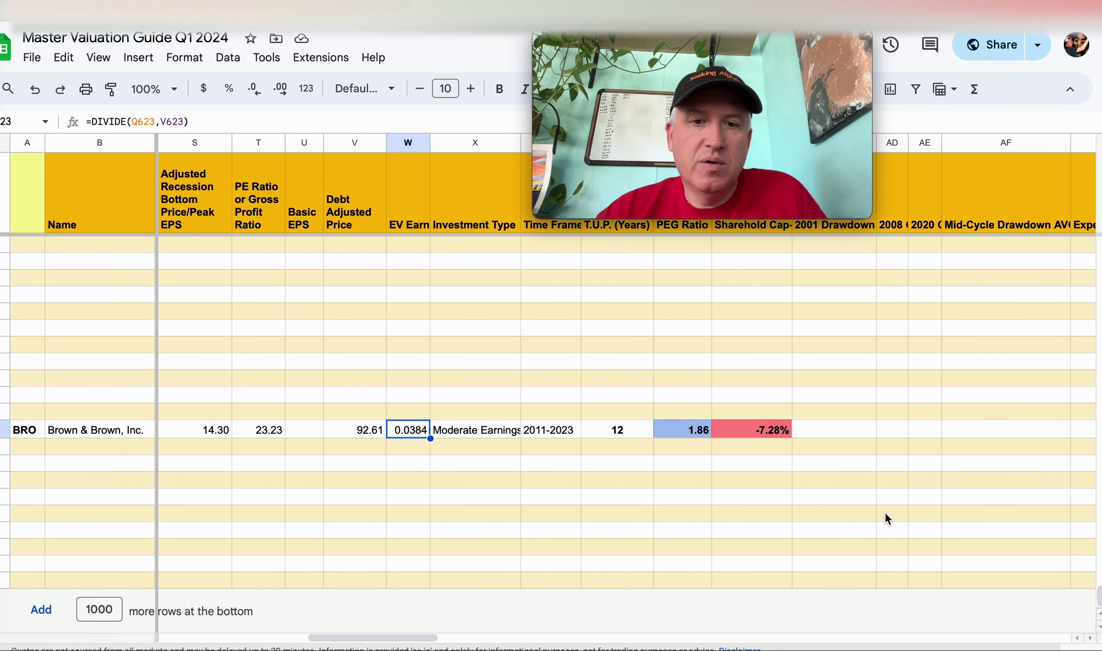
{"action": "scroll", "coordinate": [885, 511], "scroll_direction": "right", "scroll_amount": 1}
{"action": "scroll", "coordinate": [885, 514], "scroll_direction": "right", "scroll_amount": 6}
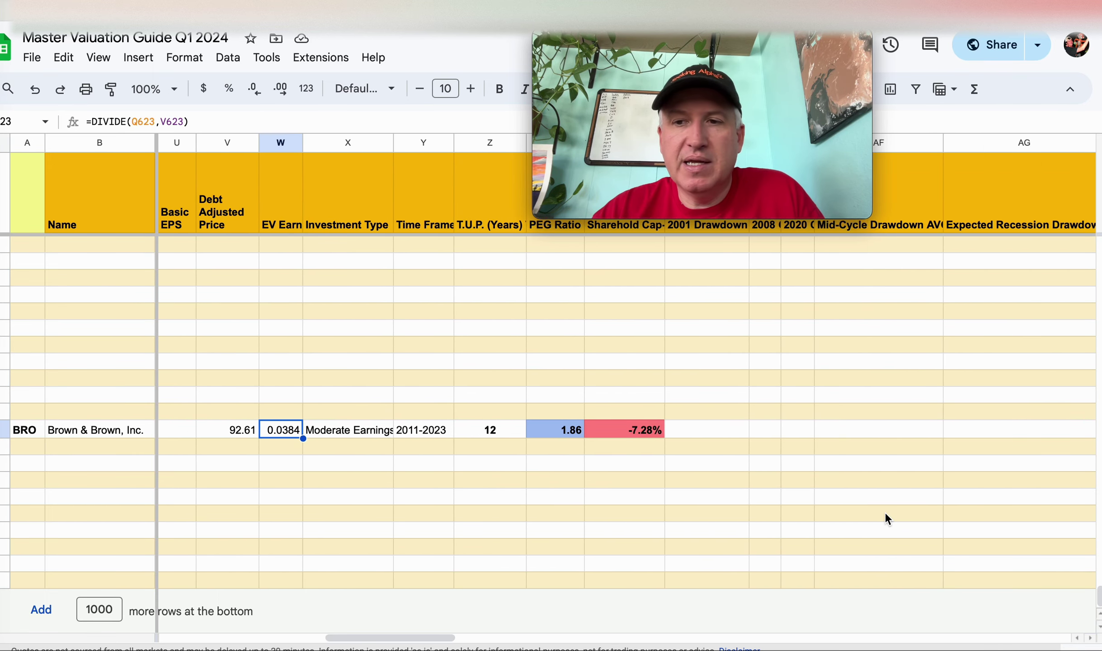
{"action": "scroll", "coordinate": [885, 515], "scroll_direction": "right", "scroll_amount": 5}
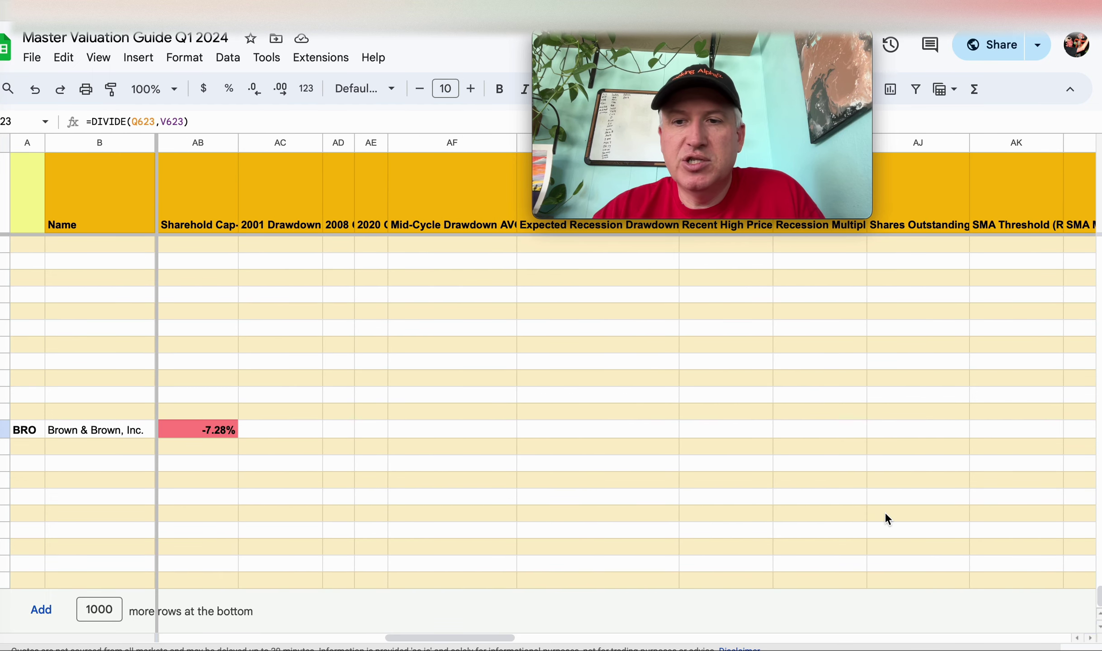
{"action": "scroll", "coordinate": [887, 518], "scroll_direction": "right", "scroll_amount": 2}
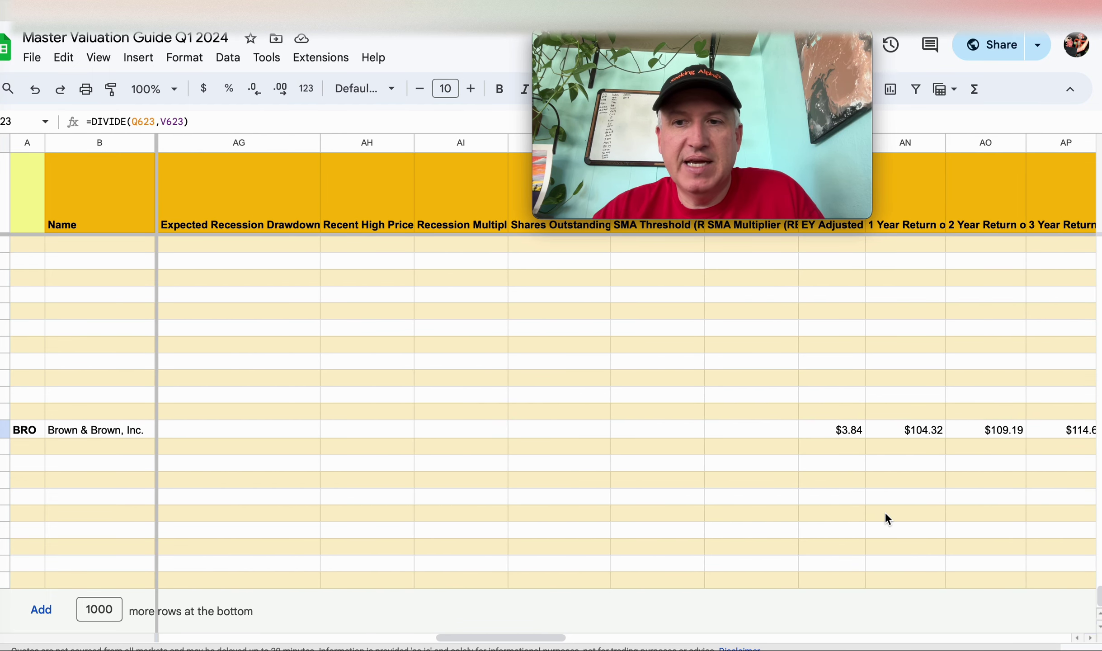
{"action": "scroll", "coordinate": [886, 518], "scroll_direction": "right", "scroll_amount": 3}
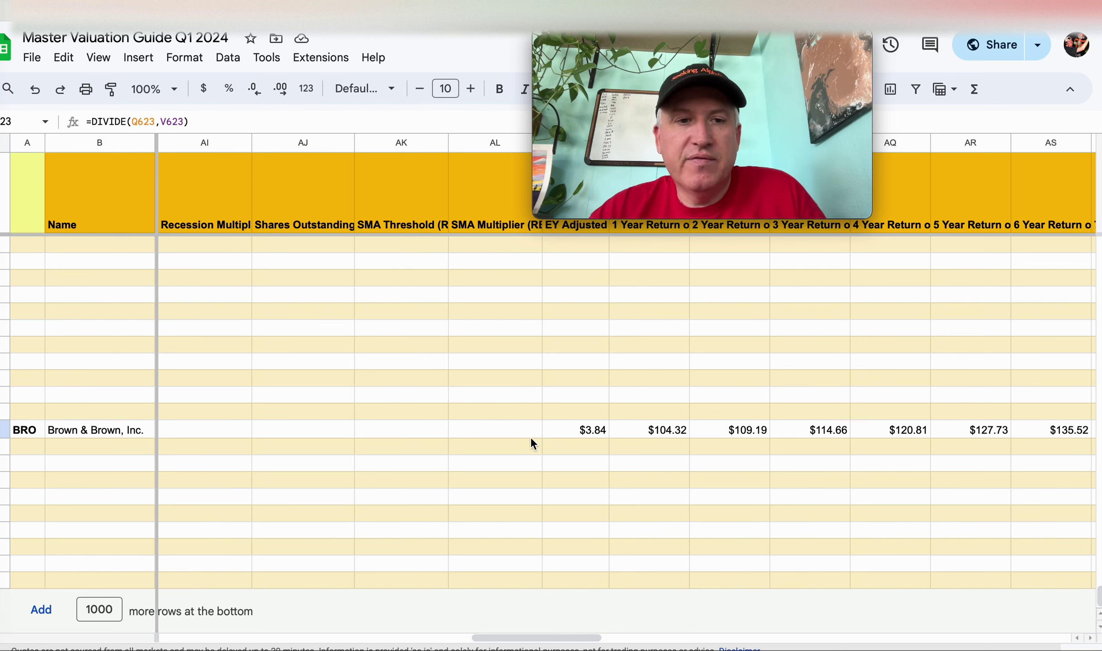
{"action": "left_click", "coordinate": [590, 432]}
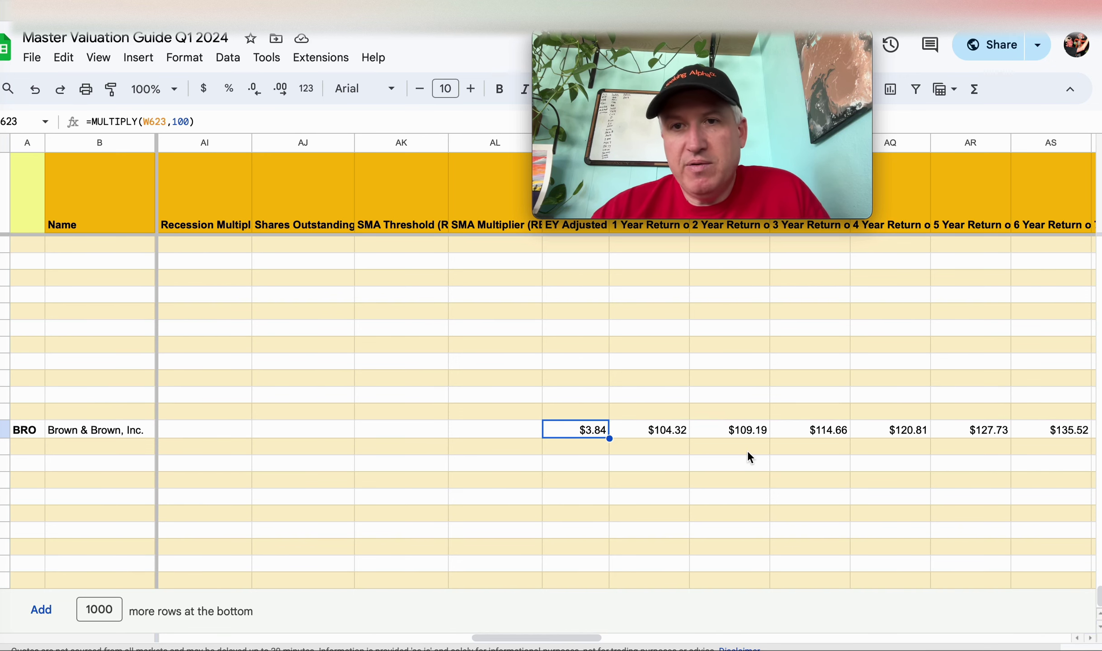
Step: Inspect the formula behind the BRO row's 10 Year Return
{"action": "scroll", "coordinate": [747, 450], "scroll_direction": "right", "scroll_amount": 3}
{"action": "scroll", "coordinate": [747, 452], "scroll_direction": "right", "scroll_amount": 1}
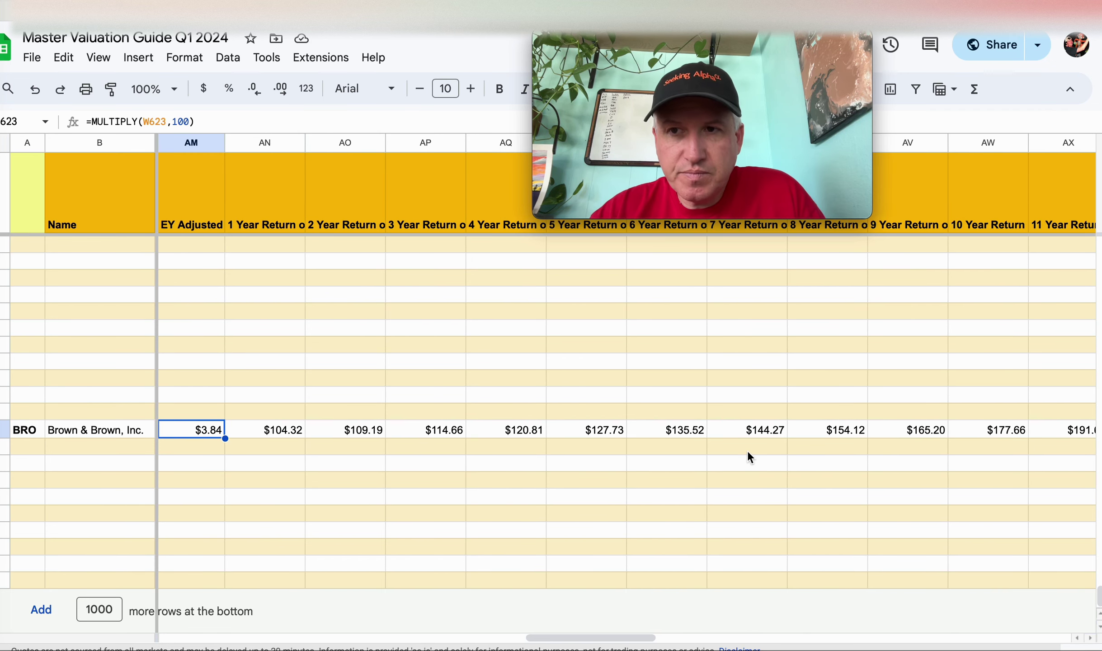
{"action": "left_click", "coordinate": [974, 434]}
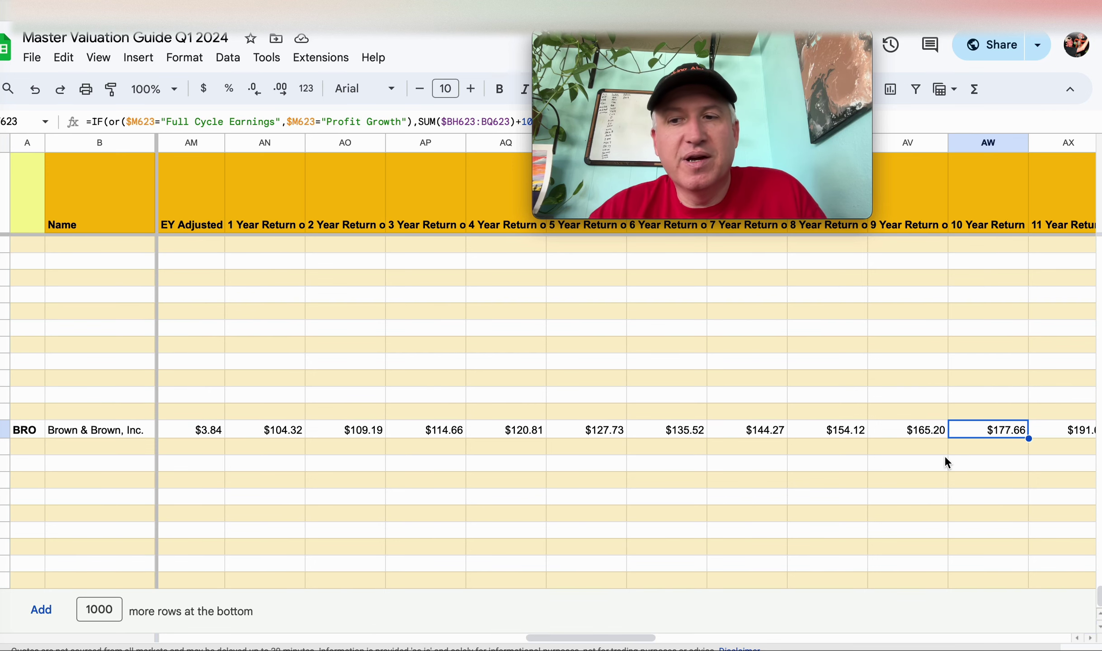
Step: Return to the BRO row's first columns and inspect the formula for the Business Owner's CAGR
{"action": "scroll", "coordinate": [623, 499], "scroll_direction": "left", "scroll_amount": 10}
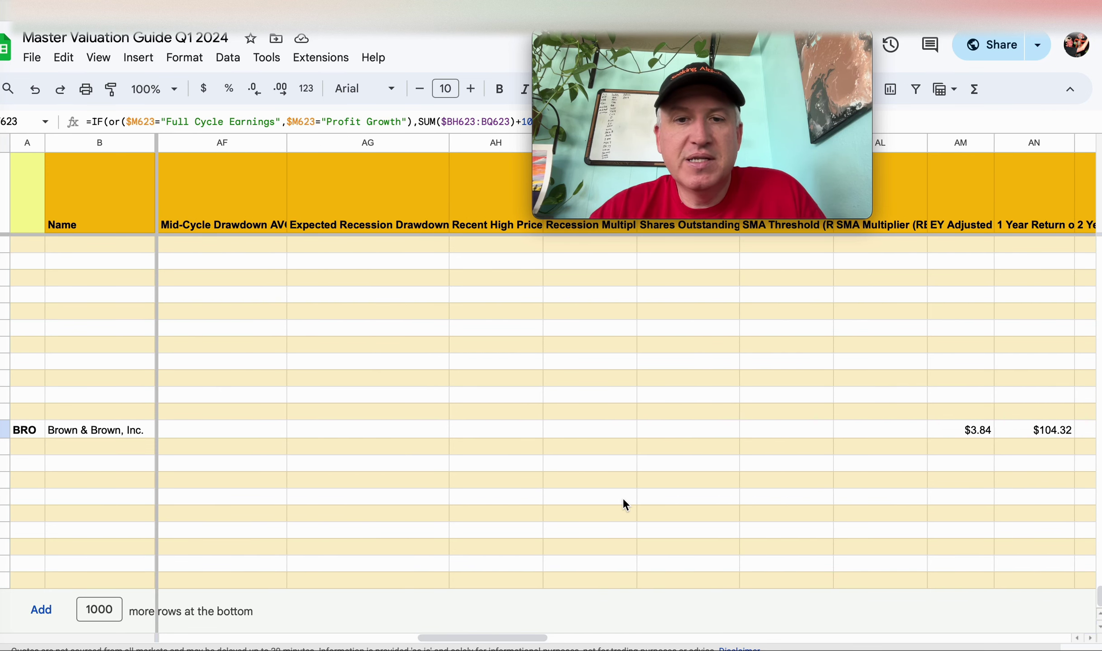
{"action": "scroll", "coordinate": [623, 498], "scroll_direction": "left", "scroll_amount": 10}
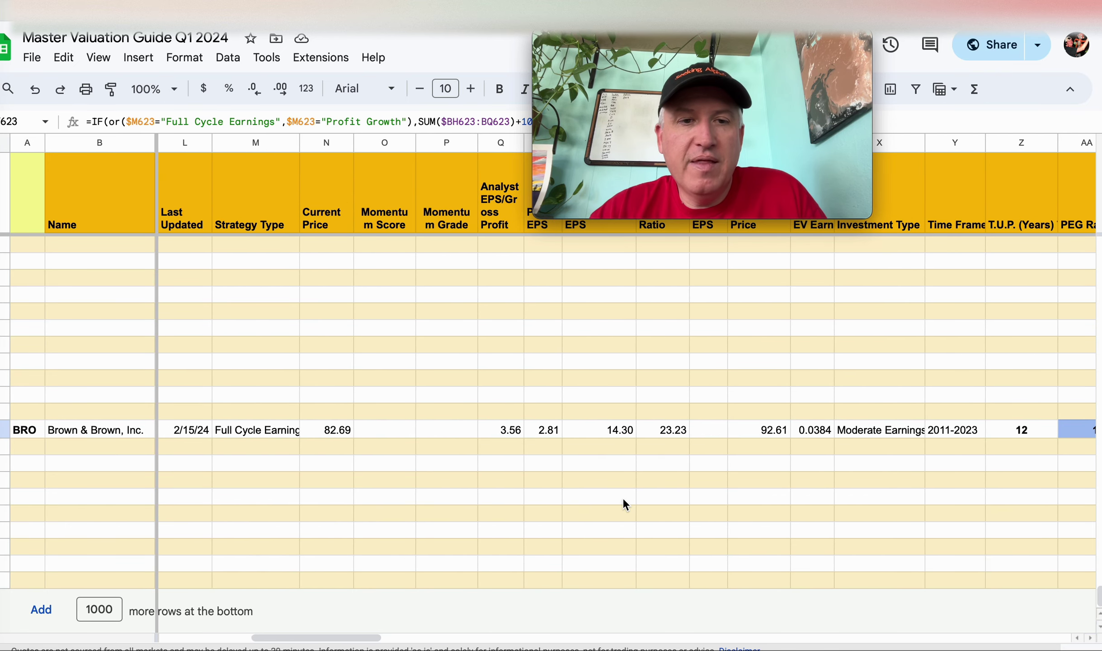
{"action": "scroll", "coordinate": [622, 498], "scroll_direction": "left", "scroll_amount": 5}
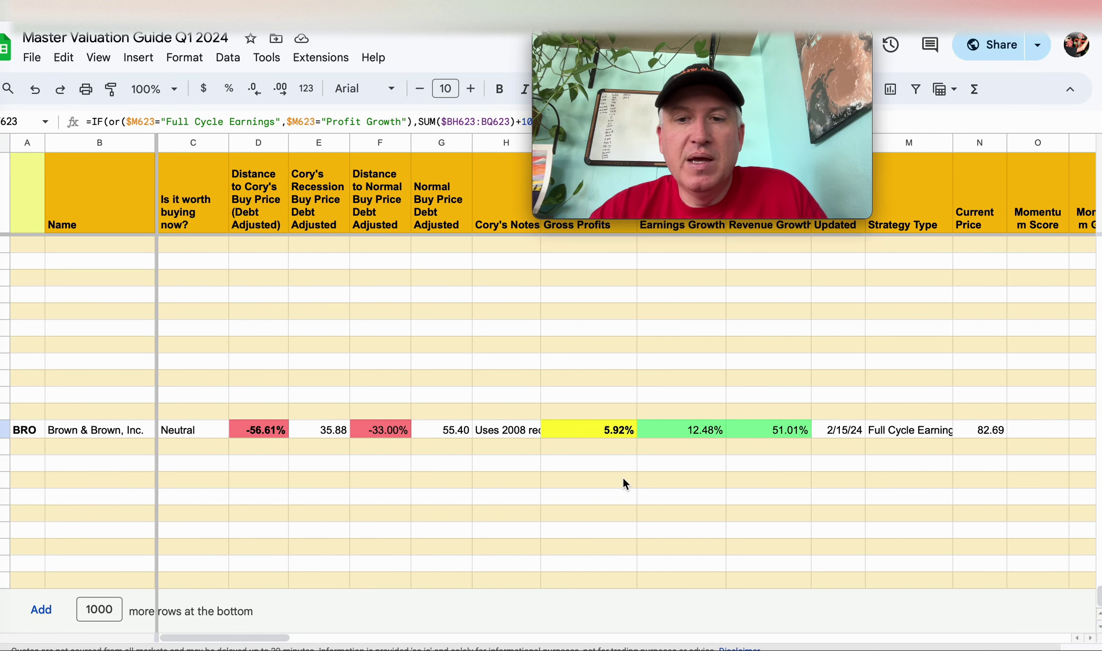
{"action": "left_click", "coordinate": [598, 431]}
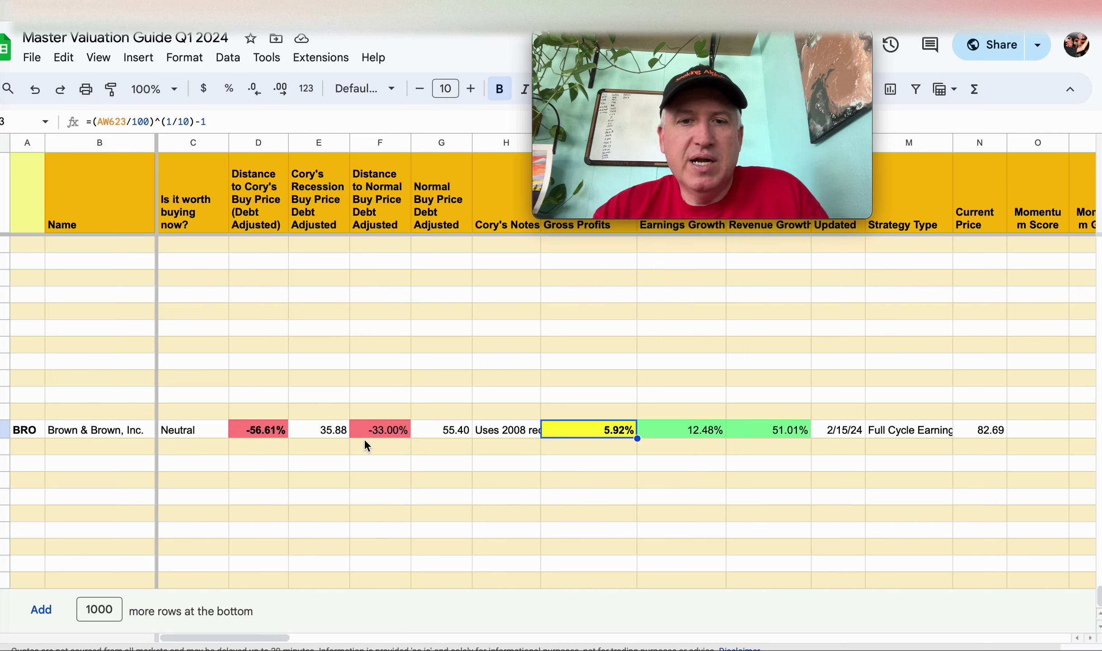
Step: Compare the BRO row's recession buy price and normal buy price cells with the Business Owner's CAGR
{"action": "left_click", "coordinate": [333, 436]}
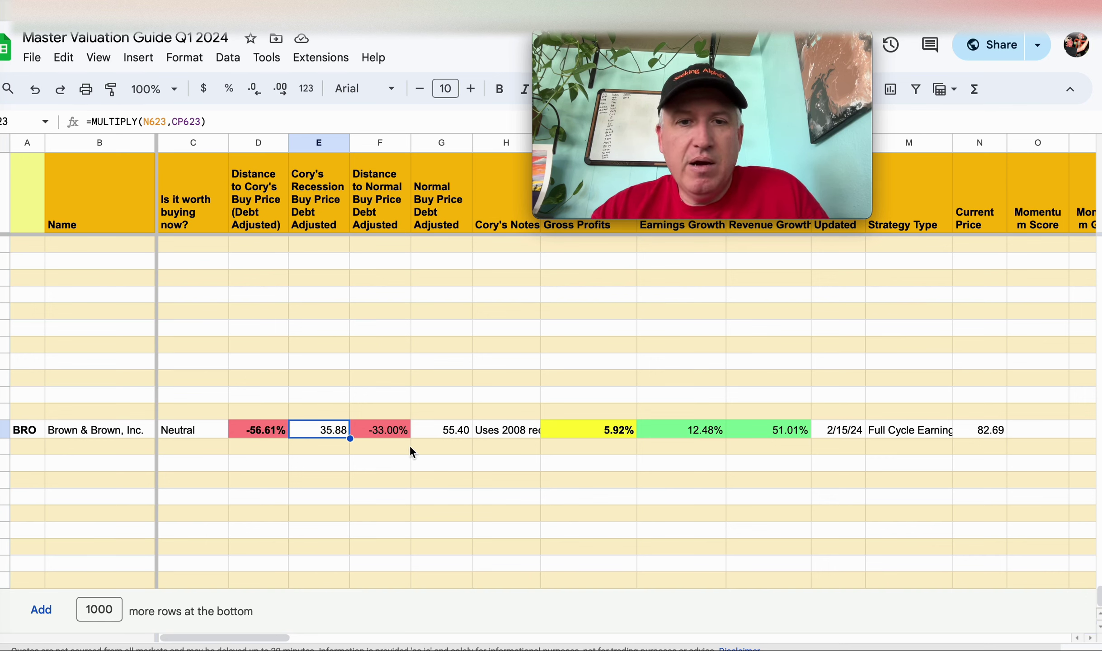
{"action": "left_click", "coordinate": [455, 433]}
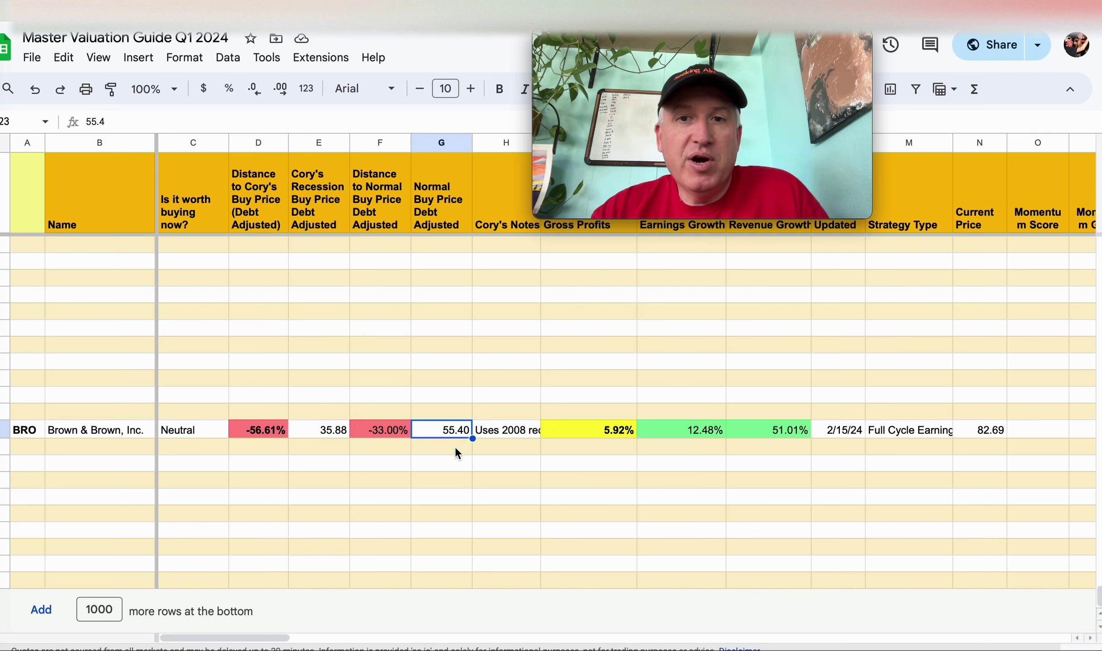
{"action": "left_click", "coordinate": [614, 436]}
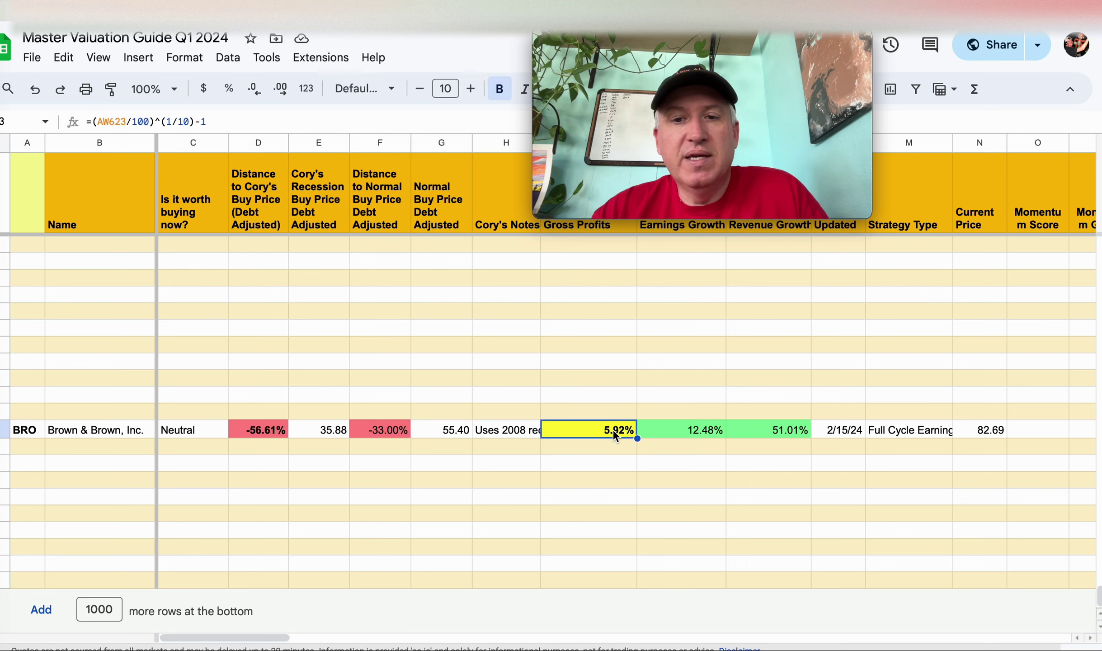
{"action": "left_click", "coordinate": [450, 433]}
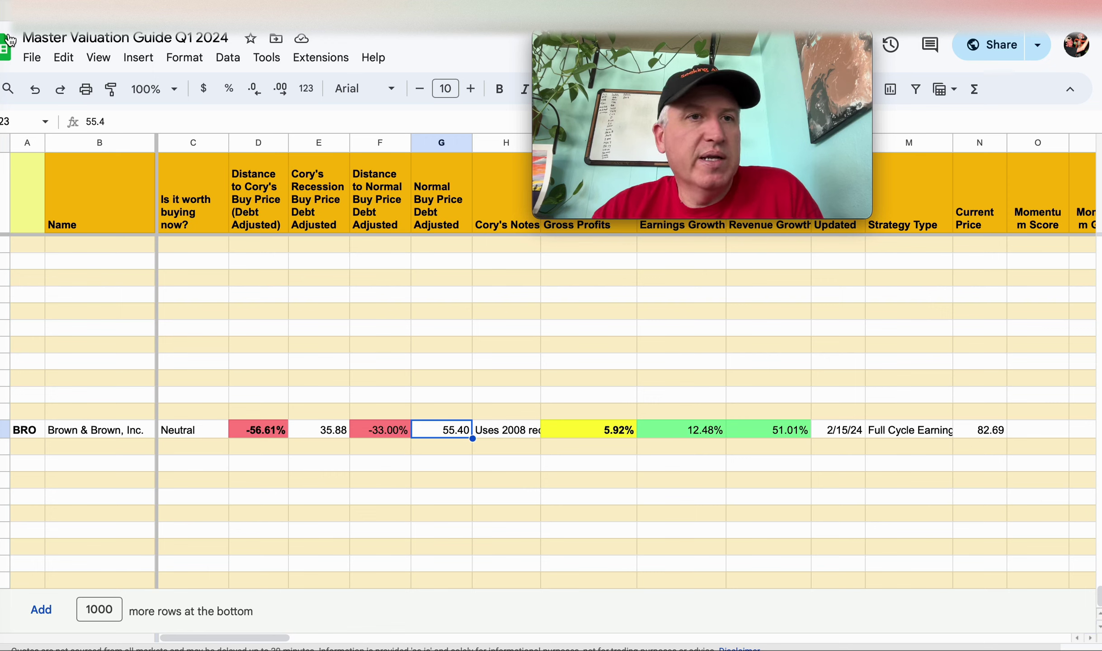
Step: Switch back to FAST Graphs and examine the early-2023 low on the Brown & Brown price chart
{"action": "left_click", "coordinate": [9, 12]}
{"action": "scroll", "coordinate": [325, 253], "scroll_direction": "up", "scroll_amount": 8}
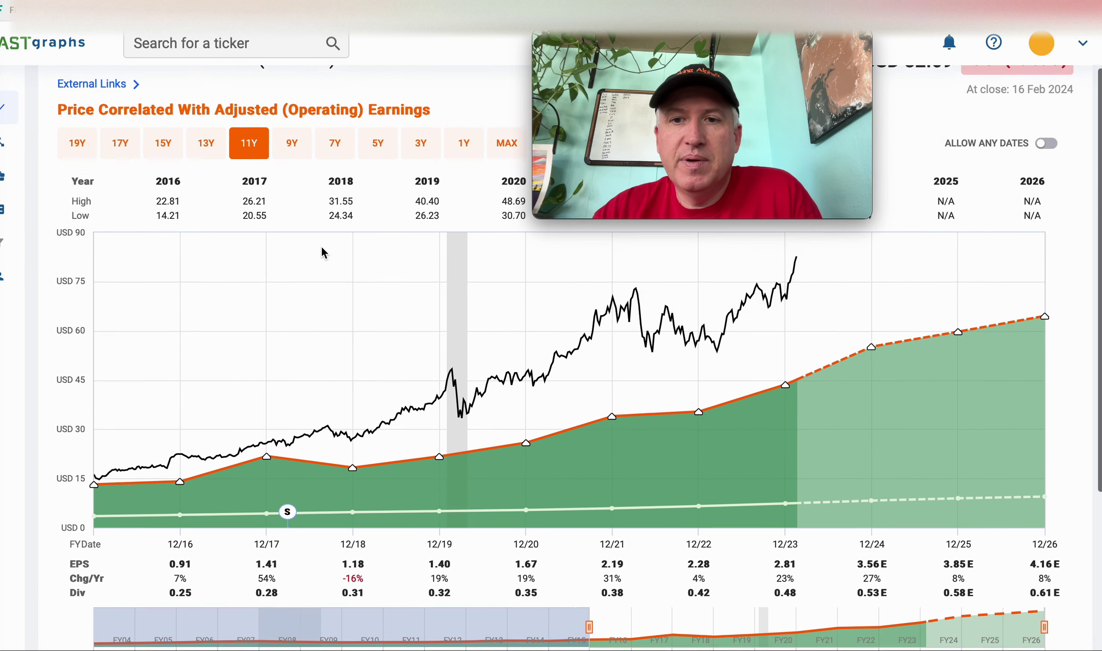
{"action": "mouse_move", "coordinate": [718, 432]}
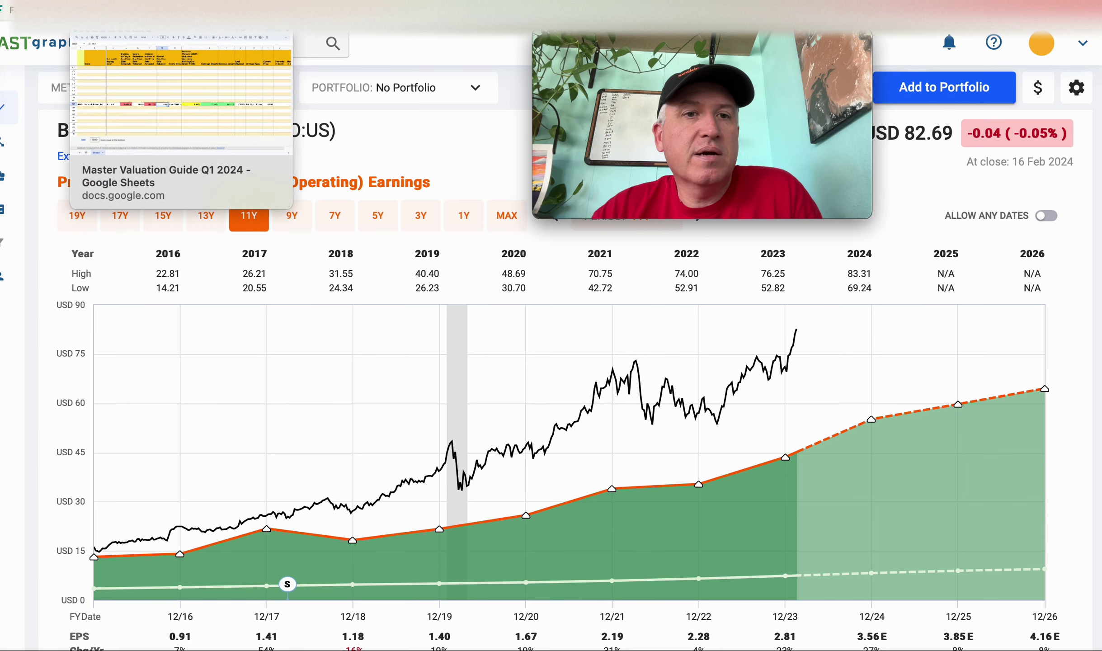
{"action": "left_click", "coordinate": [136, 6]}
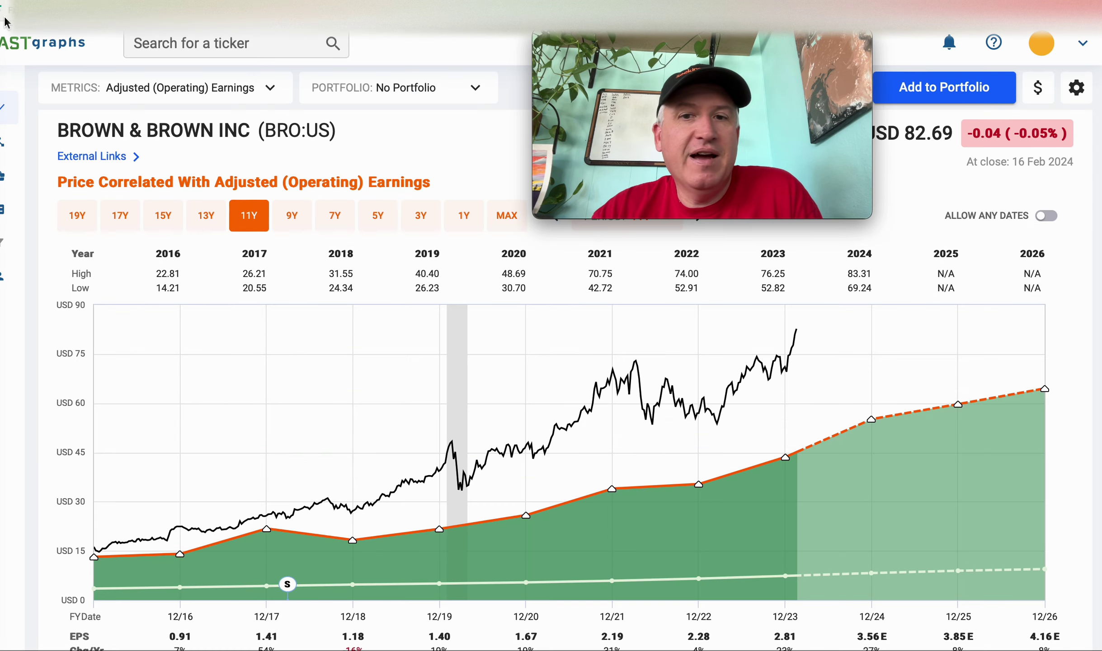
{"action": "left_click", "coordinate": [10, 9]}
{"action": "mouse_move", "coordinate": [718, 423]}
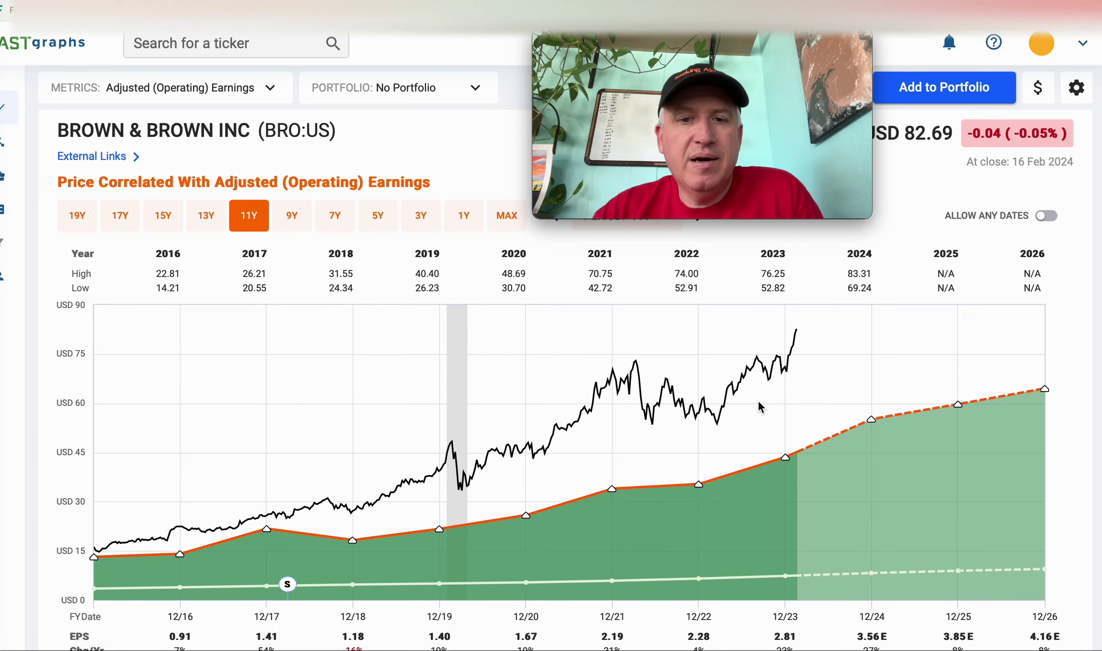
Step: Check the FAST Facts and Graph Key, and read the price and P/E at the chart's 3/3/2023 point
{"action": "scroll", "coordinate": [758, 401], "scroll_direction": "down", "scroll_amount": 3}
{"action": "scroll", "coordinate": [761, 407], "scroll_direction": "down", "scroll_amount": 4}
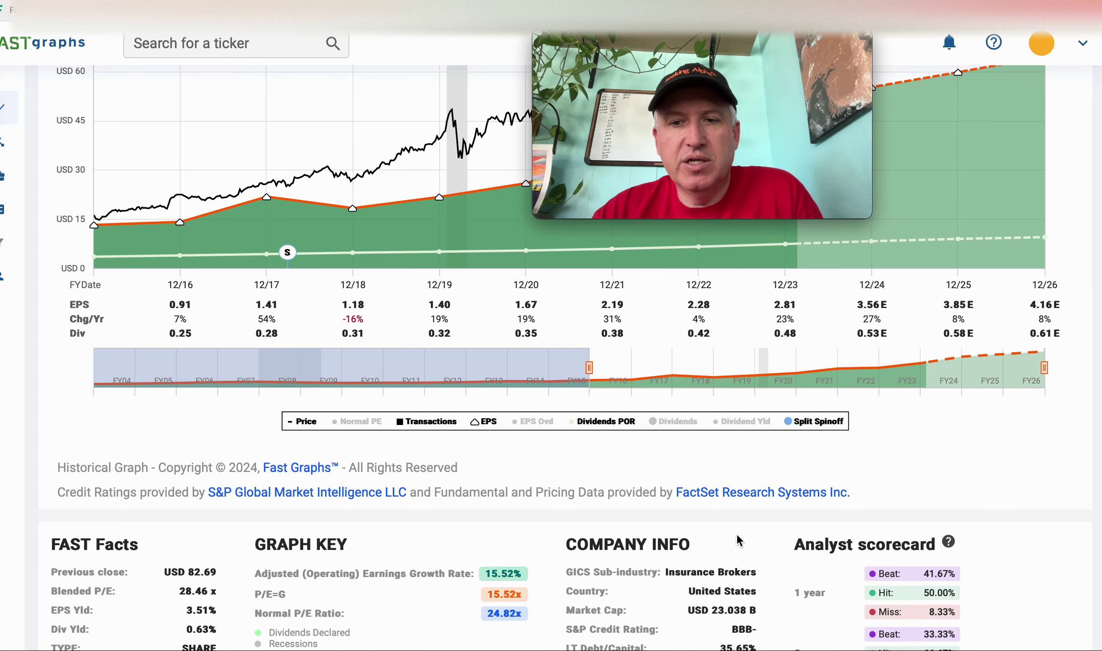
{"action": "scroll", "coordinate": [737, 534], "scroll_direction": "up", "scroll_amount": 6}
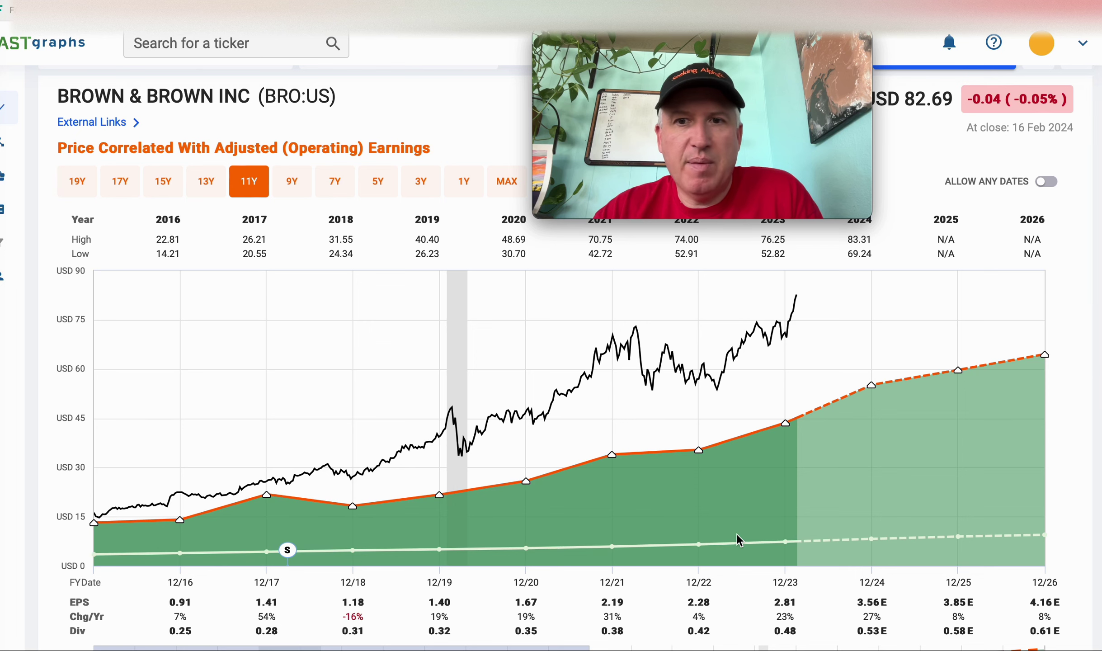
{"action": "mouse_move", "coordinate": [717, 401]}
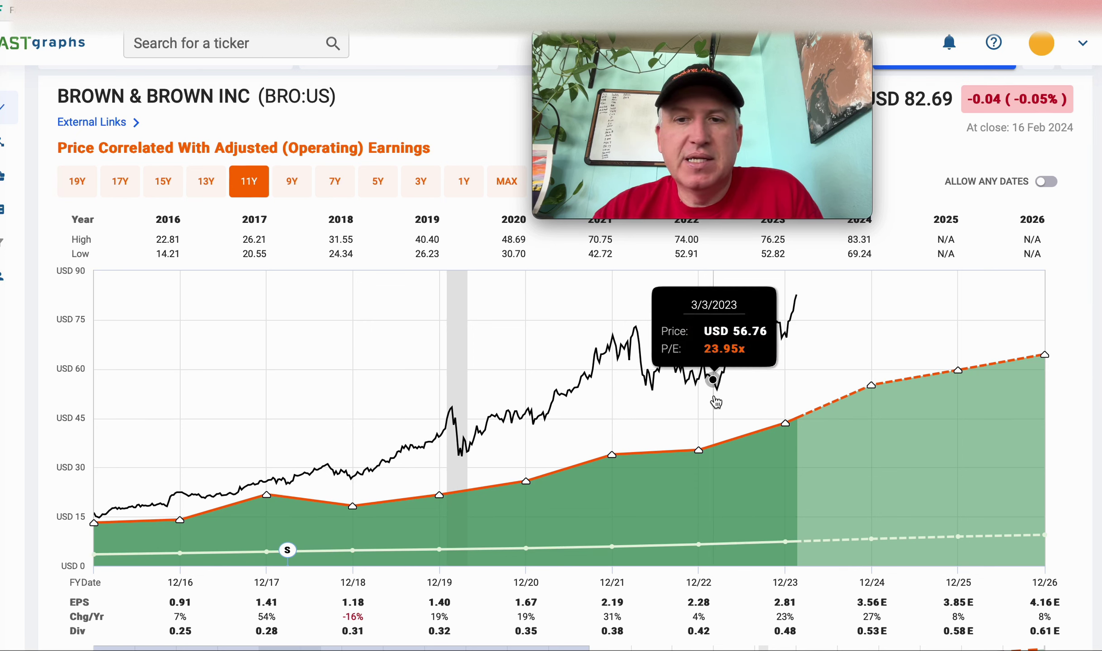